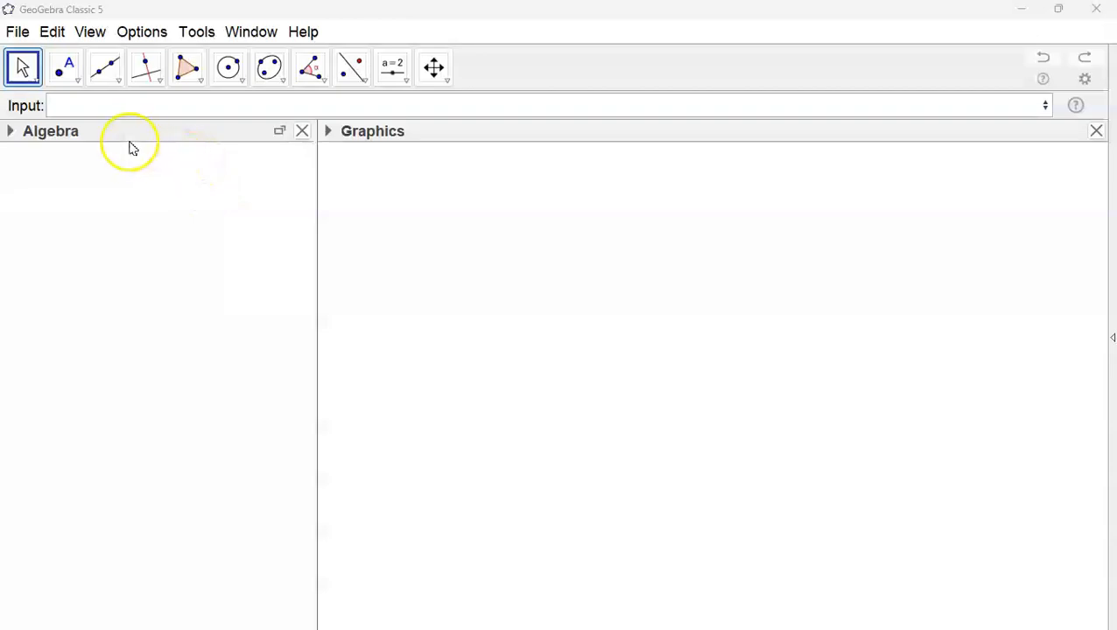
Step: Create a 2×2 matrix by entering {{1,2},{3,4}}
left_click(80, 106)
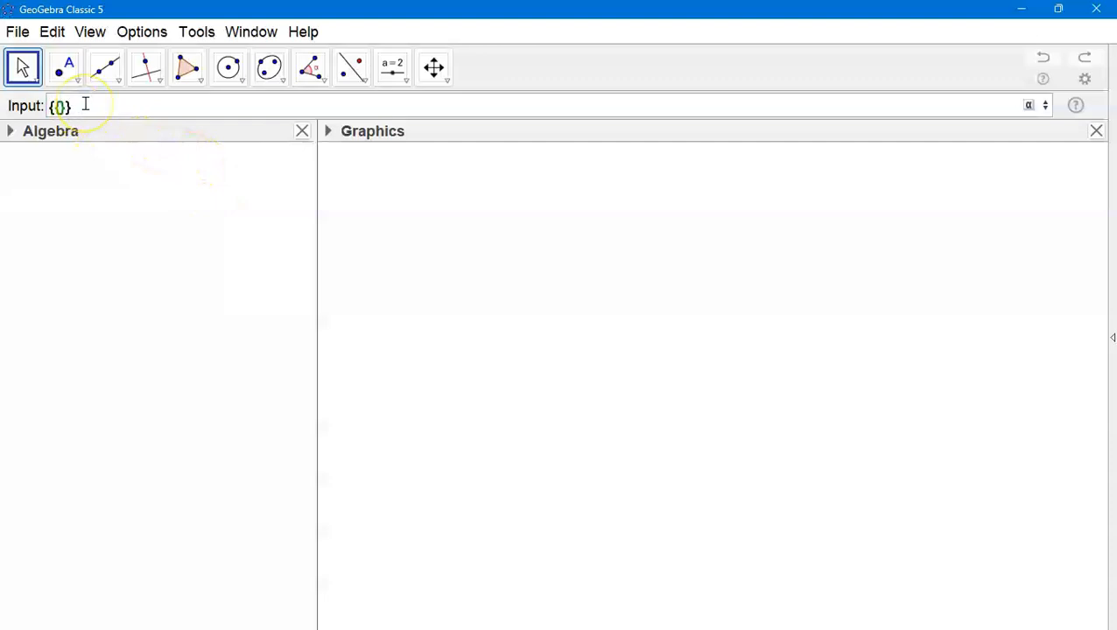
type("{{1,2},{3,4")
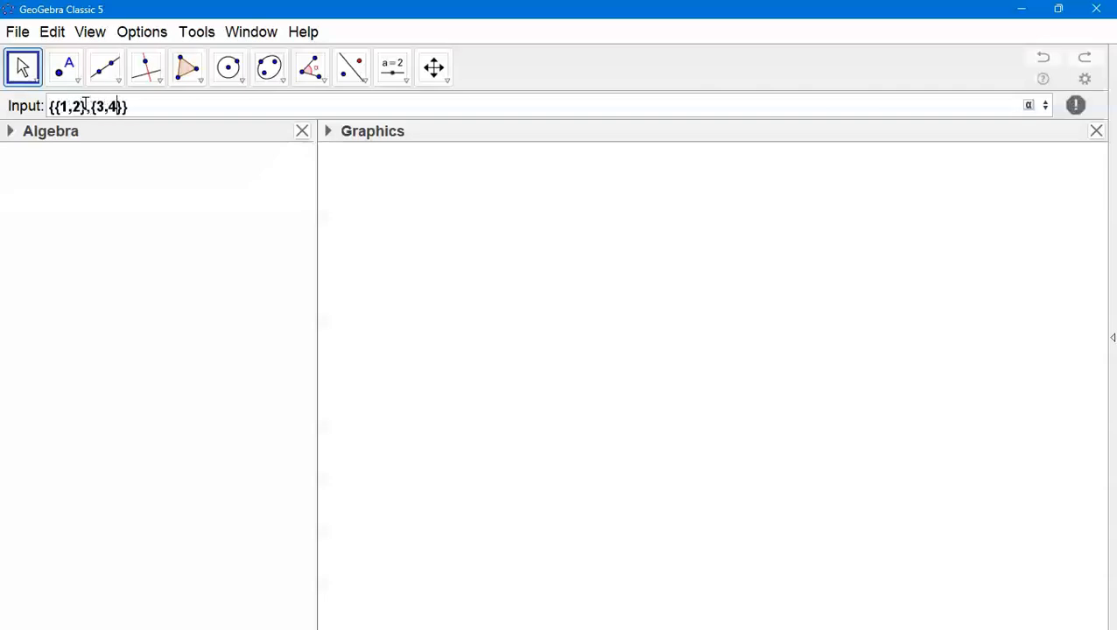
key("Return")
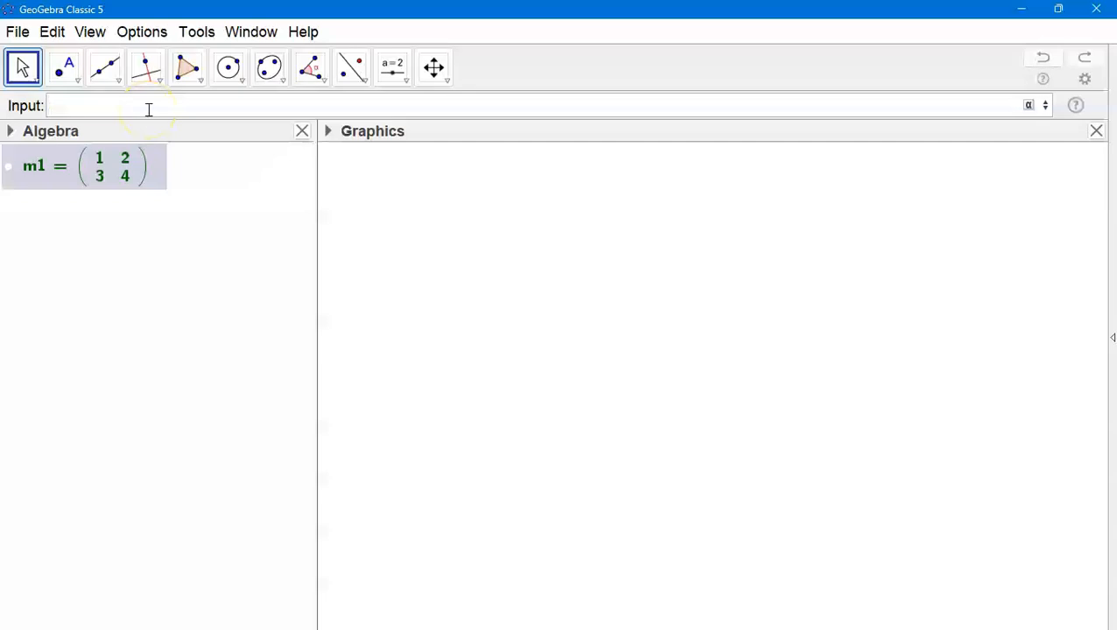
Step: Rename the new matrix to A and define a second matrix as B={{4,5},{1,3}}
right_click(53, 170)
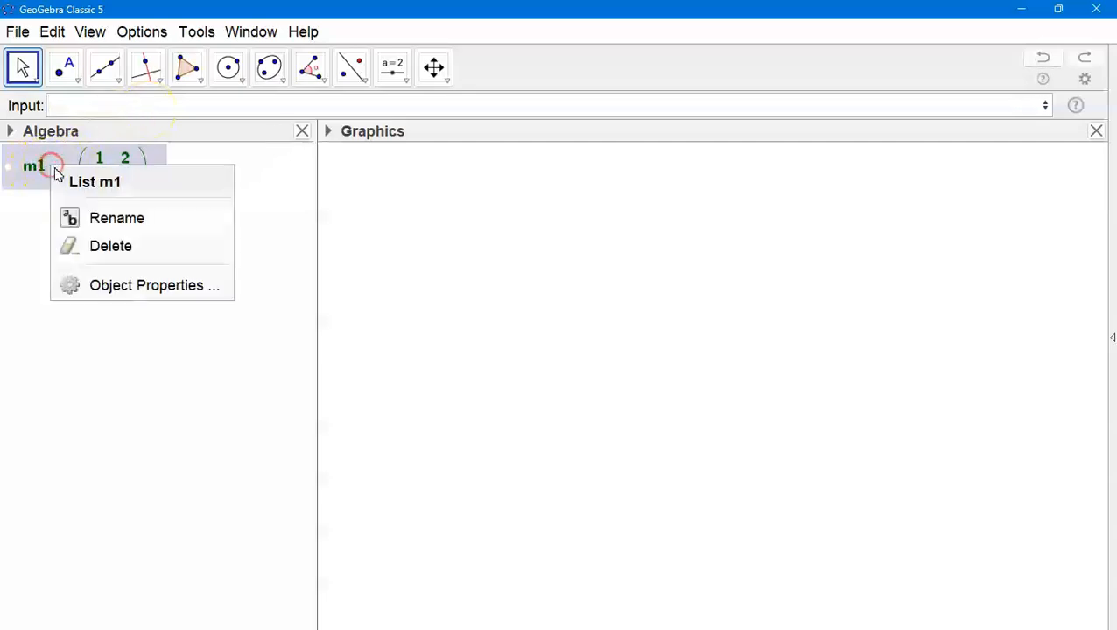
left_click(117, 218)
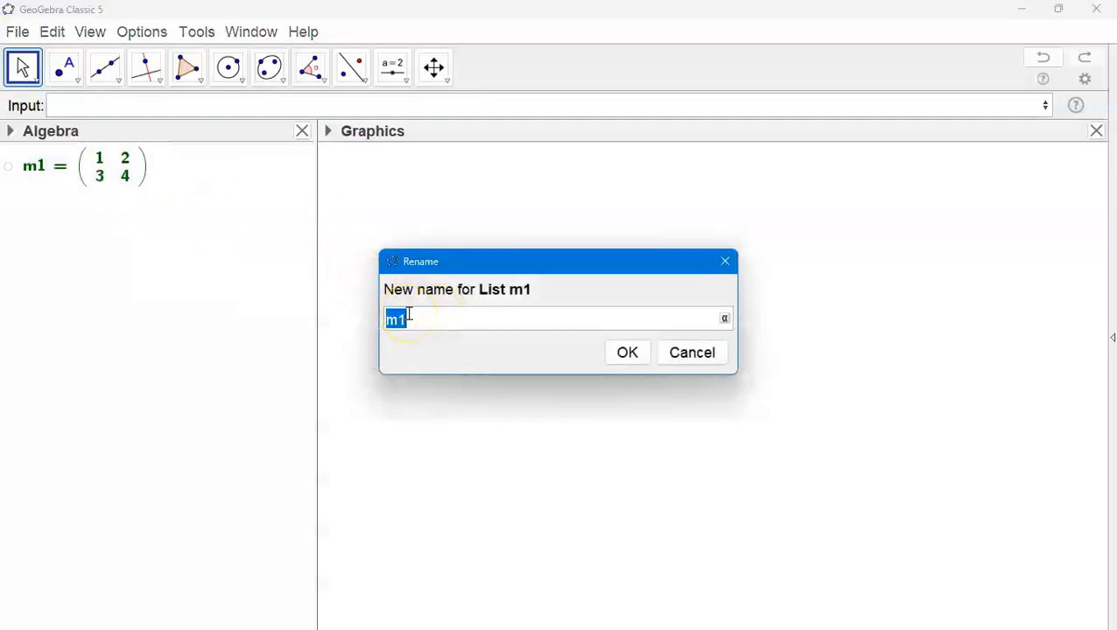
key("Return")
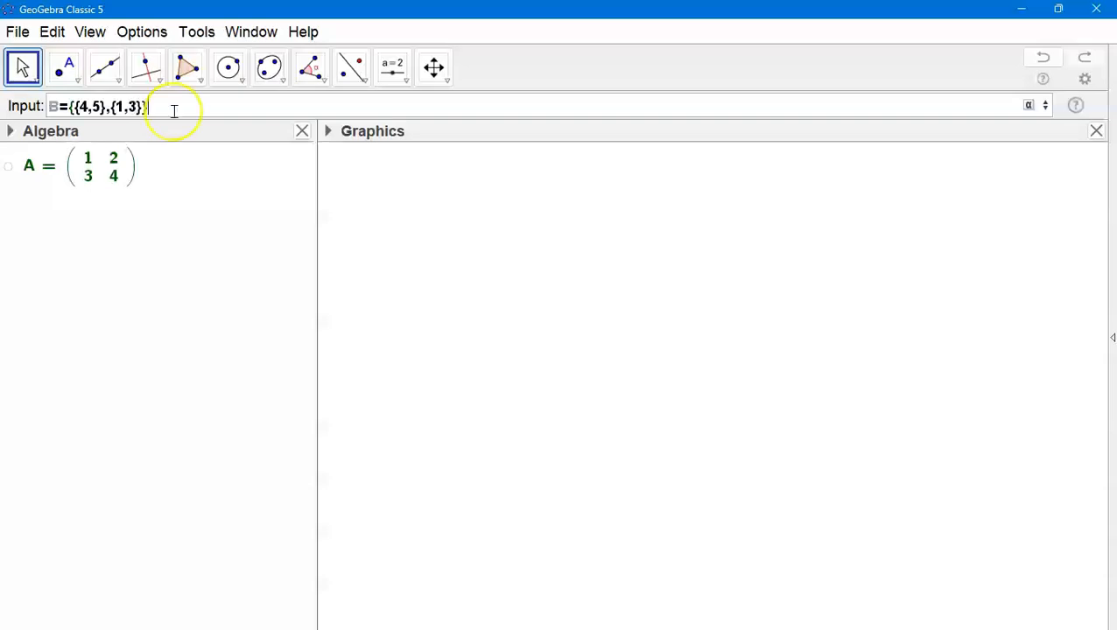
key("Return")
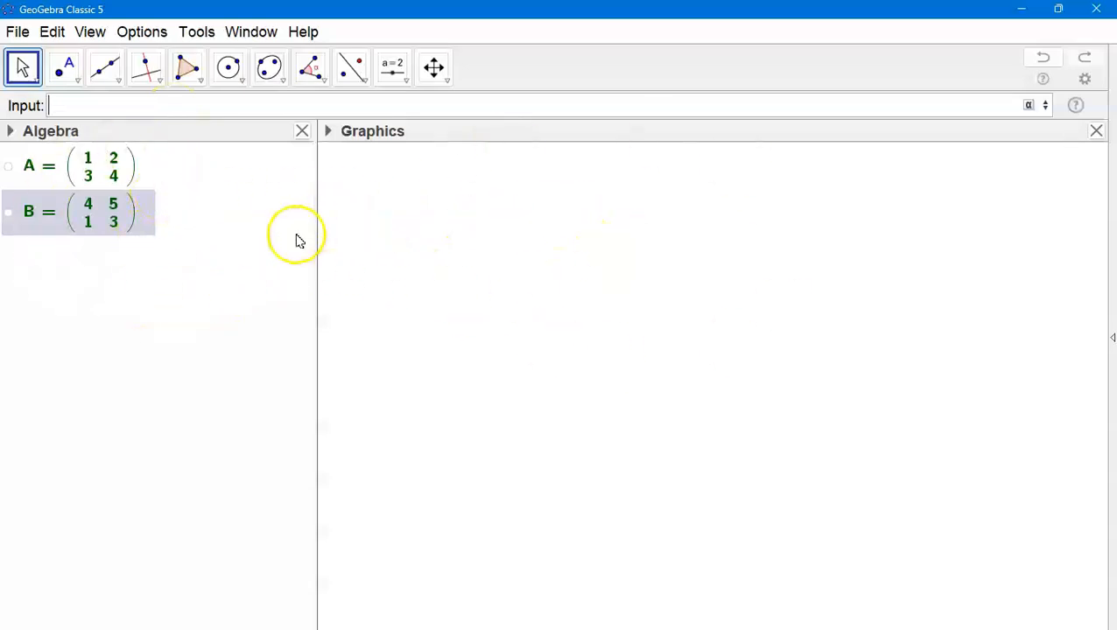
Step: Place matrices A and B as text objects side by side near the top of the Graphics view, roughly level
left_click_drag(91, 173, 409, 137)
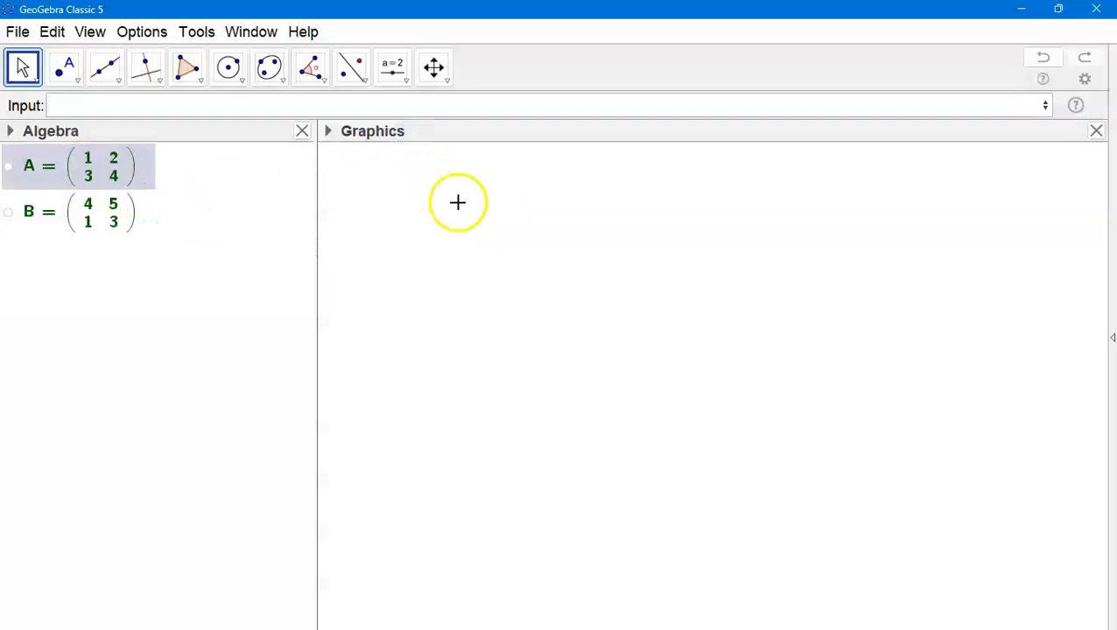
left_click_drag(456, 203, 424, 156)
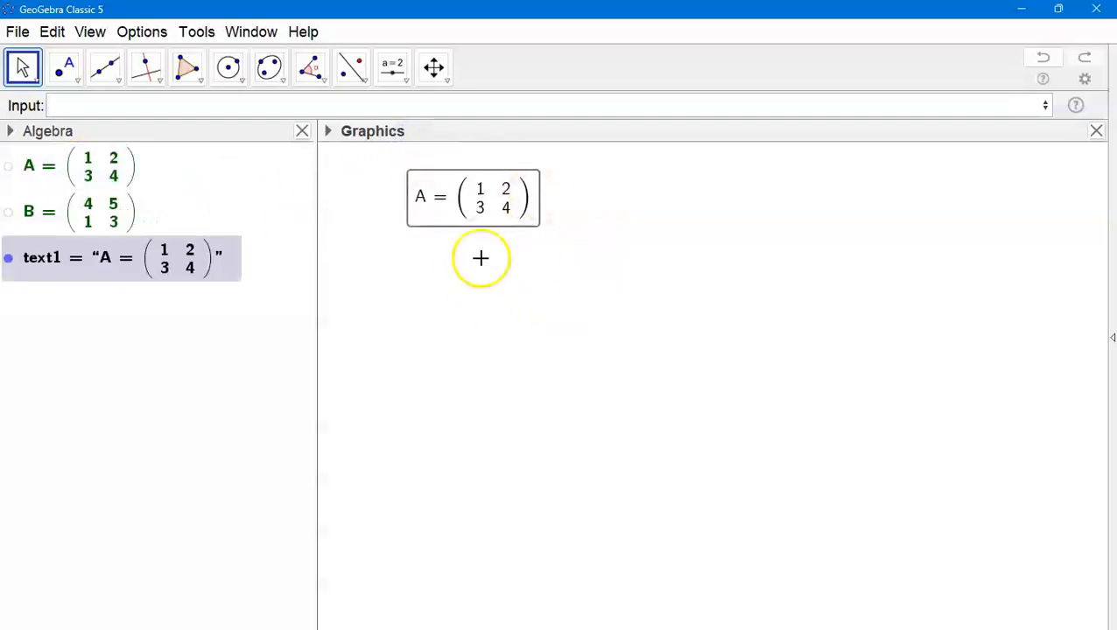
left_click_drag(91, 223, 631, 200)
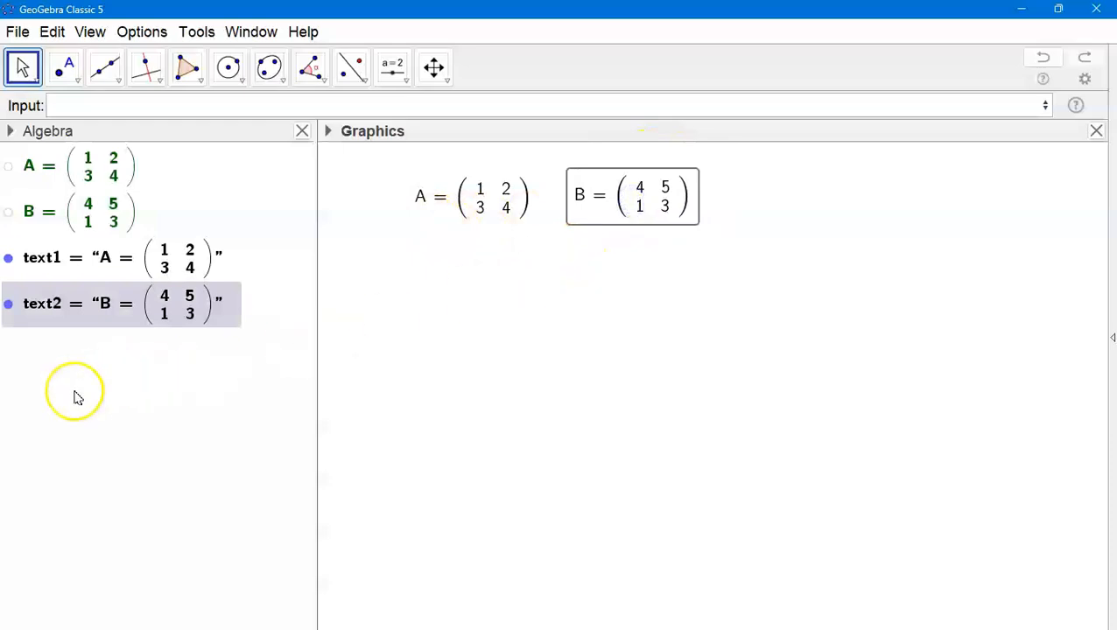
key("Down")
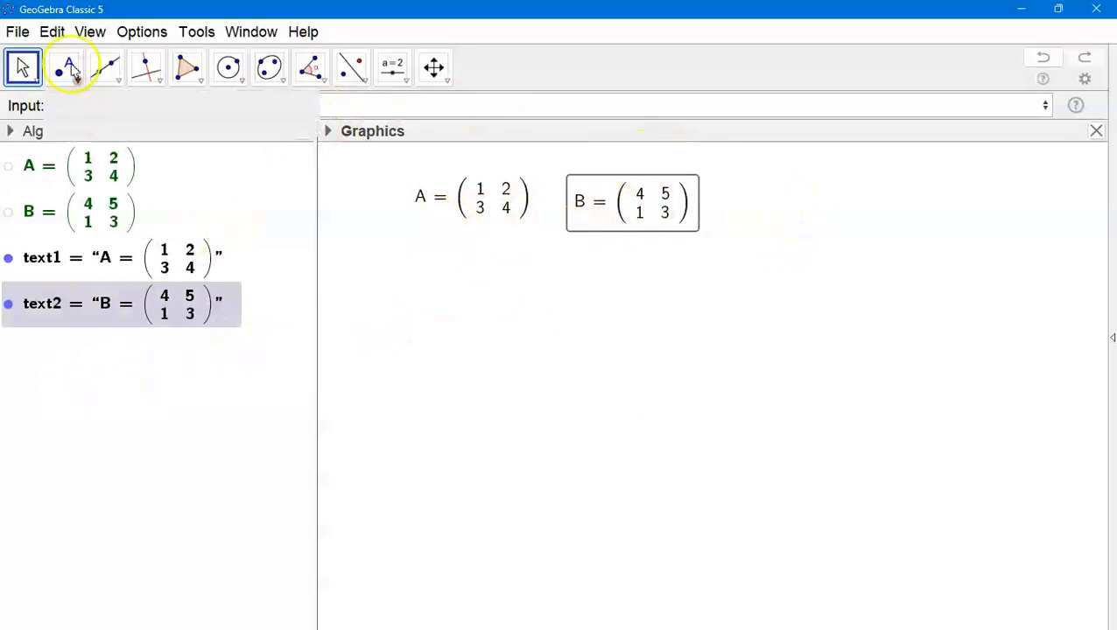
Step: Show the Spreadsheet view and widen it to fit columns A to E
left_click(90, 32)
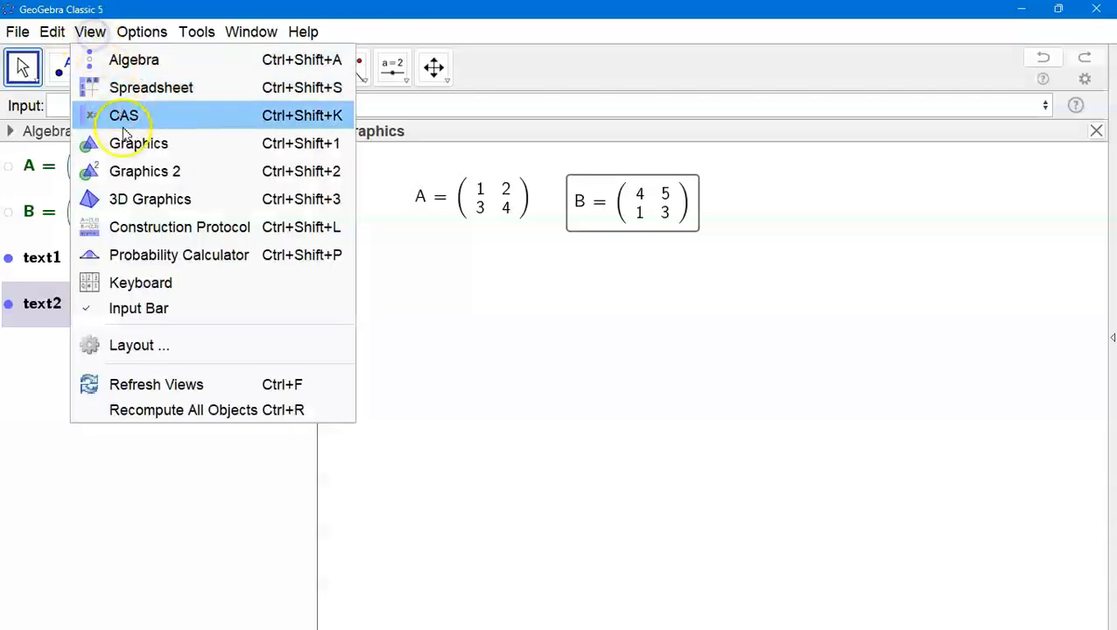
left_click(165, 86)
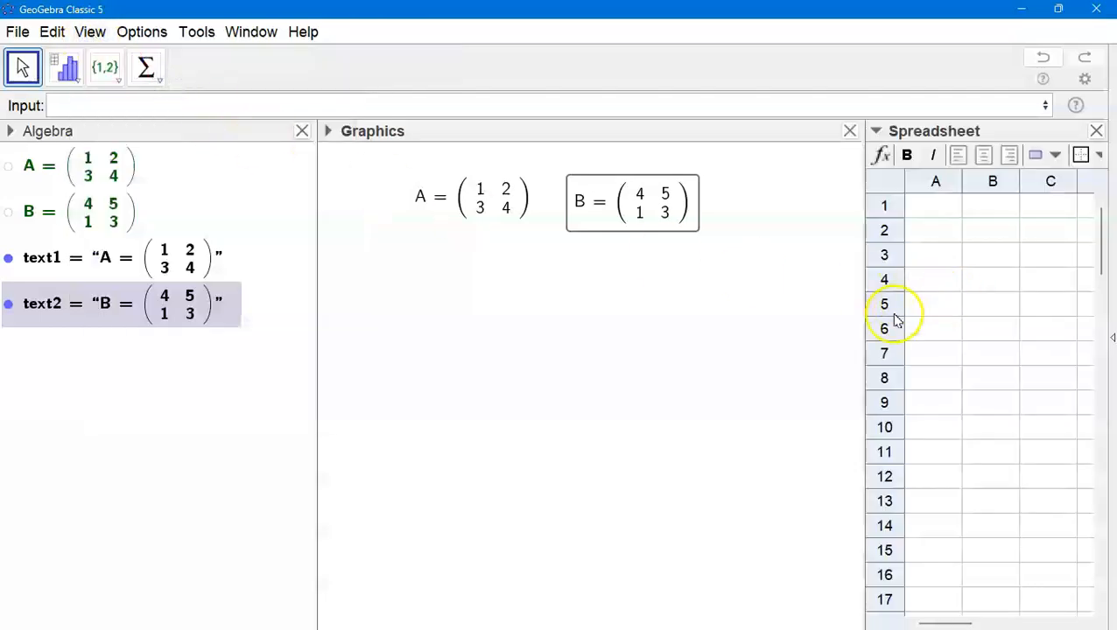
left_click_drag(862, 333, 782, 332)
Step: Enter 1, 2 and 3 in spreadsheet cells A1, B1 and C1
left_click(854, 215)
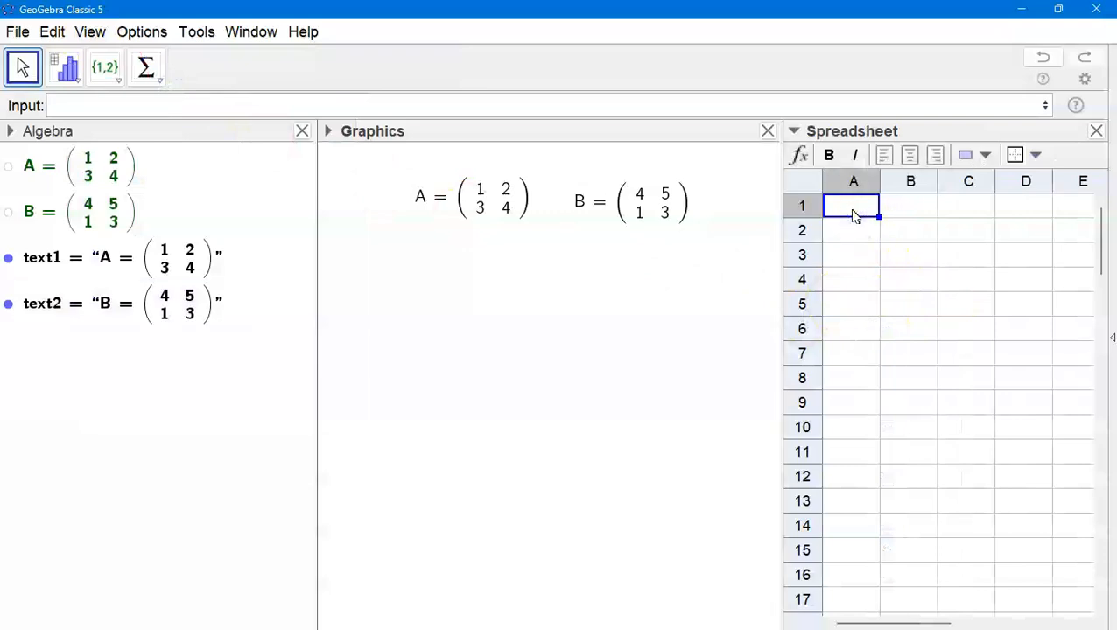
type("1")
key("Tab")
type("2")
key("Tab")
type("3")
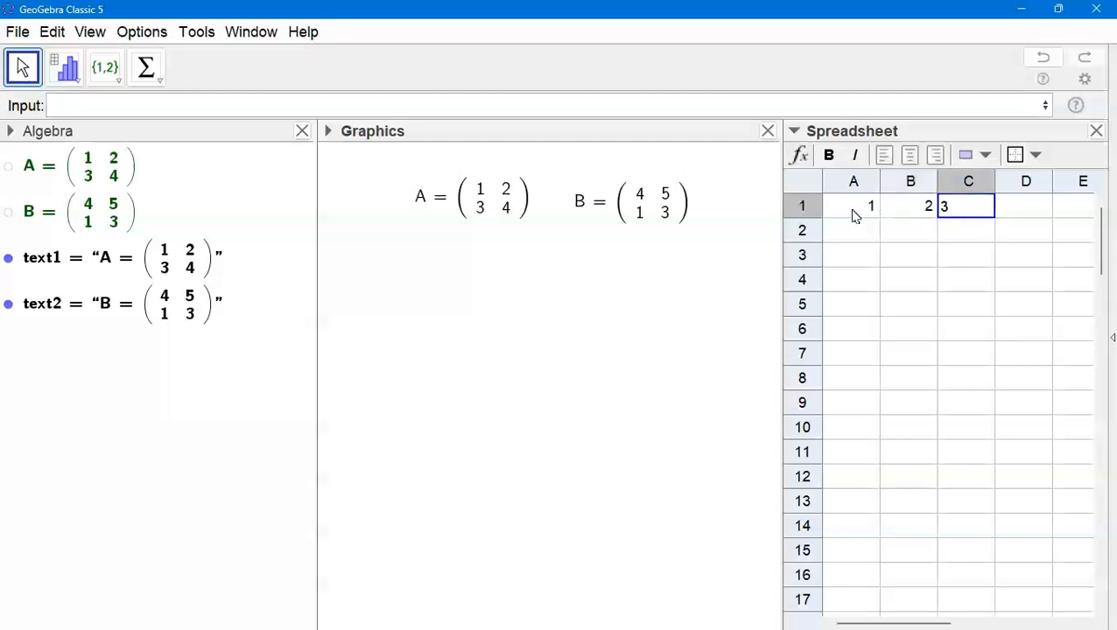
key("Return")
Step: Enter 2, 5 and 3 in spreadsheet cells A2, B2 and C2
type("2")
key("Tab")
type("5")
key("Tab")
type("3")
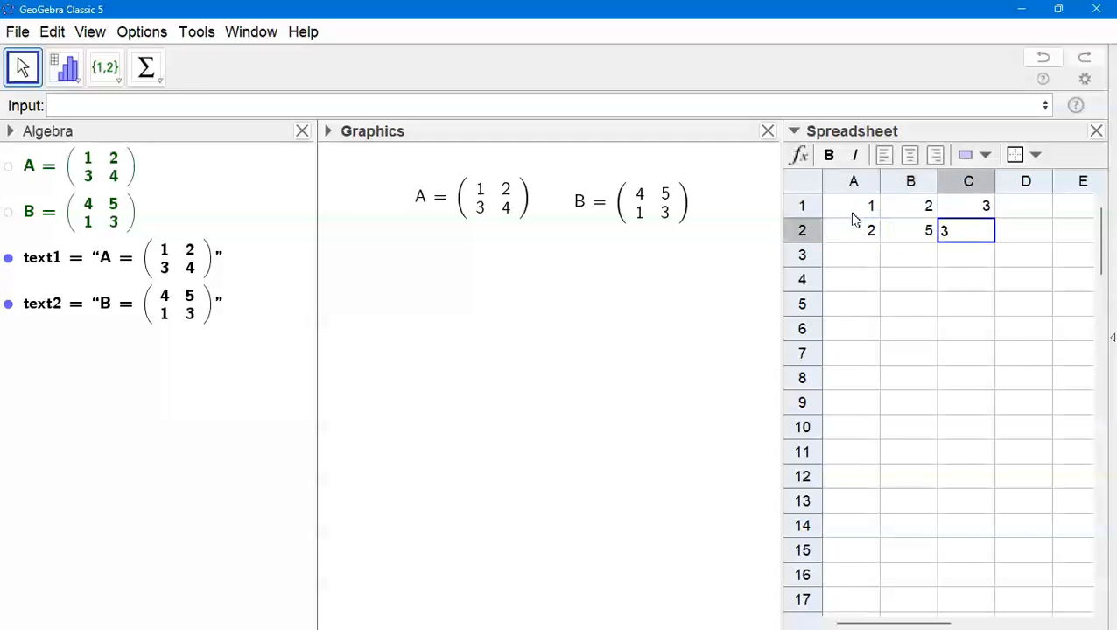
Step: Enter 4, 5 and 6 in spreadsheet cells A3, B3 and C3
left_click(863, 256)
type("4")
key("Tab")
type("5")
key("Tab")
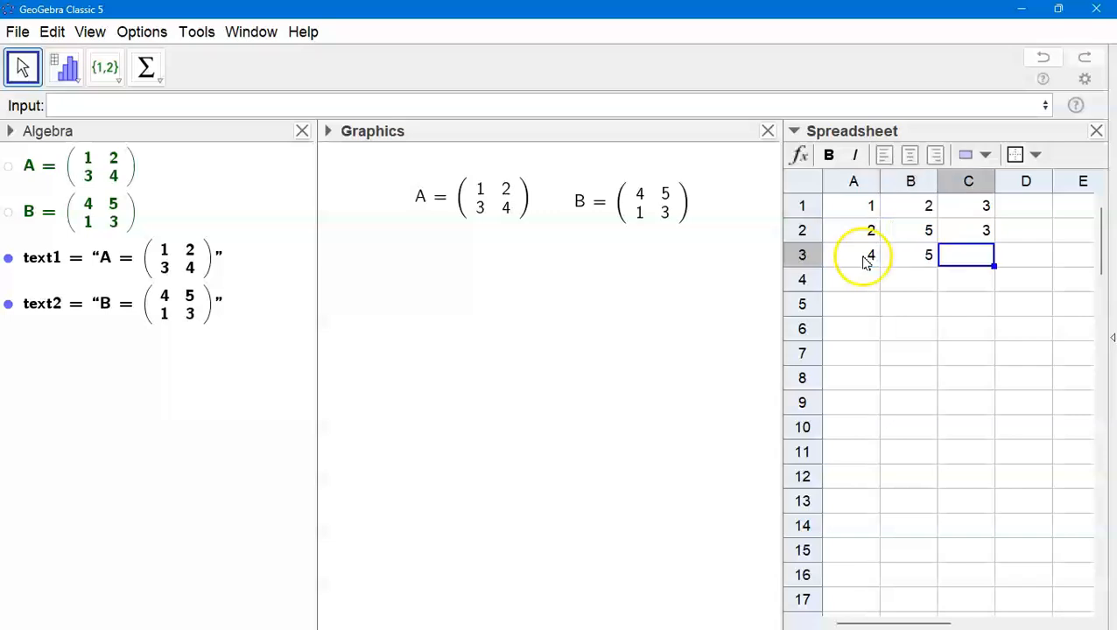
left_click(910, 304)
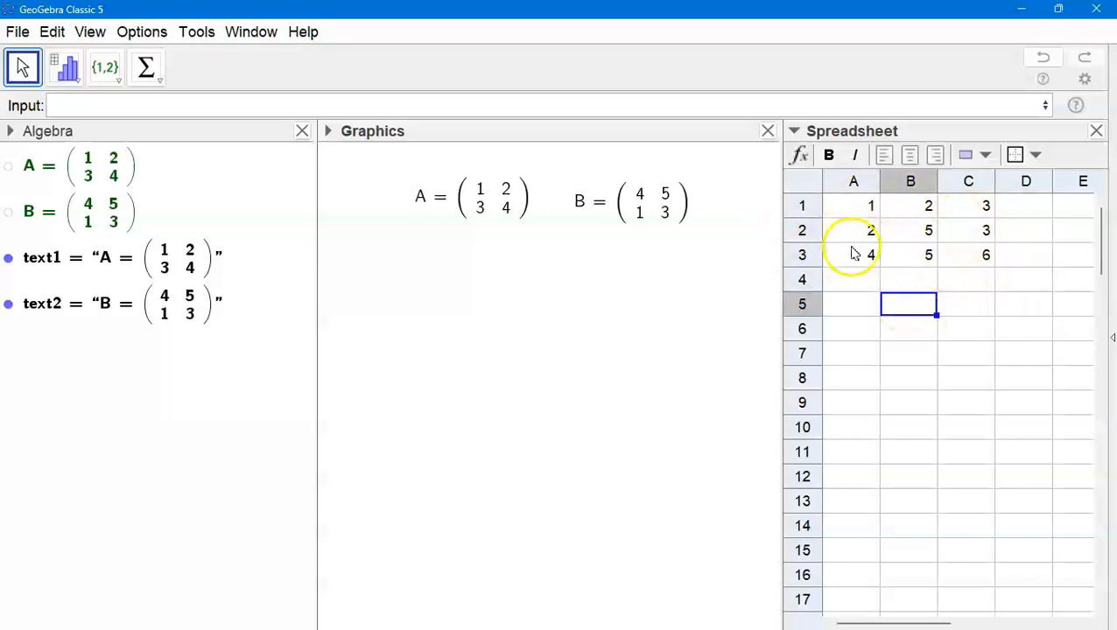
Step: Create a matrix from the spreadsheet range A1:C3
left_click_drag(850, 210, 960, 253)
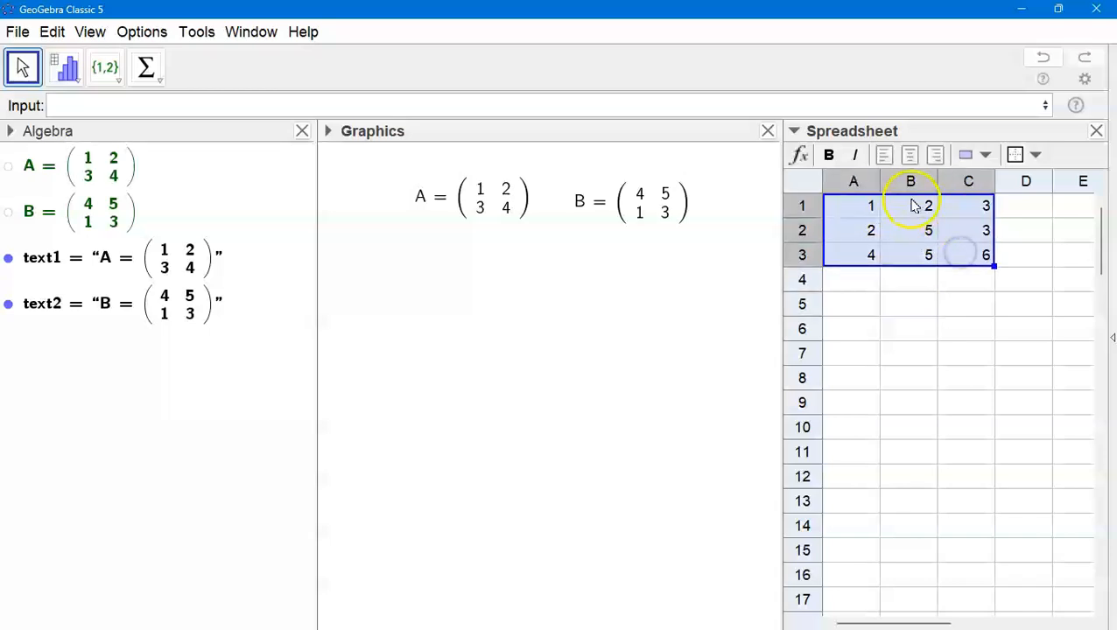
right_click(896, 225)
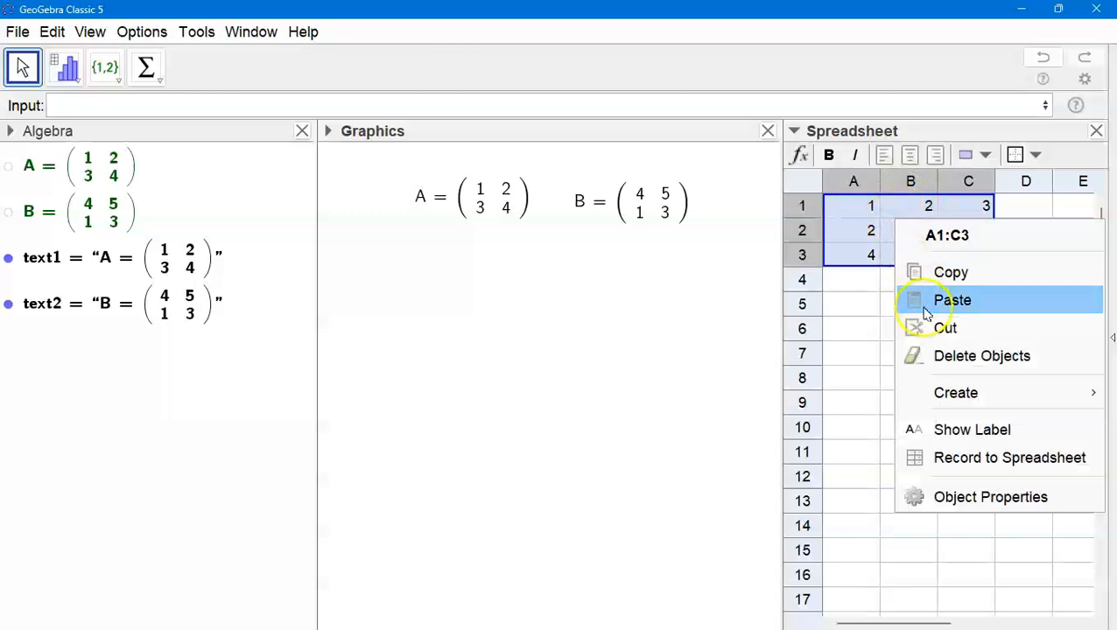
mouse_move(951, 400)
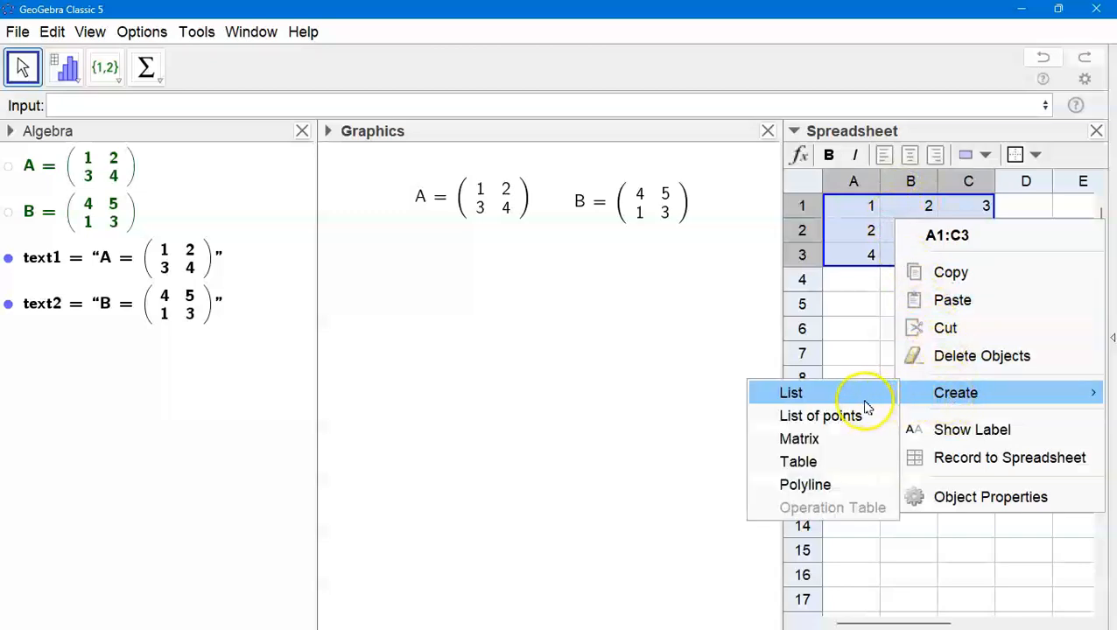
left_click(805, 443)
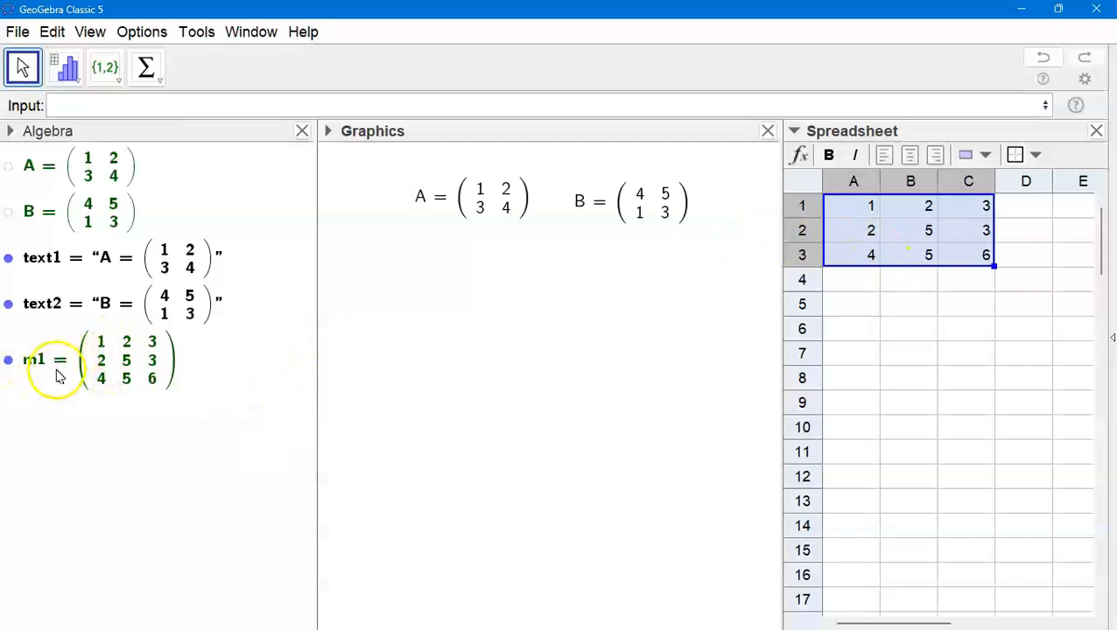
Step: Rename the 3×3 matrix built from the spreadsheet to D
right_click(101, 359)
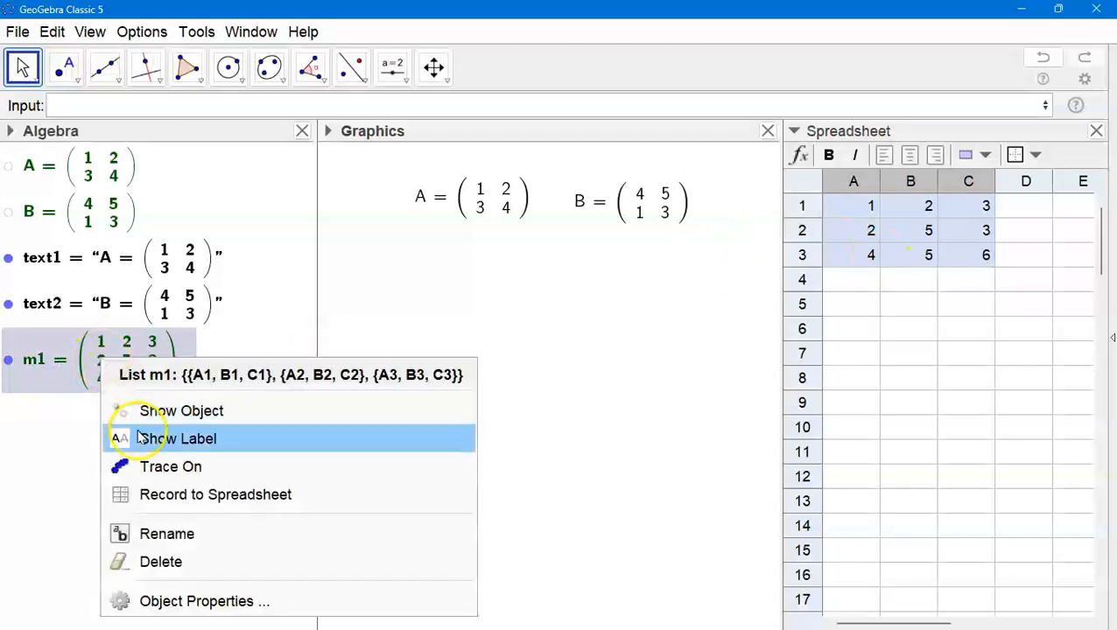
left_click(168, 533)
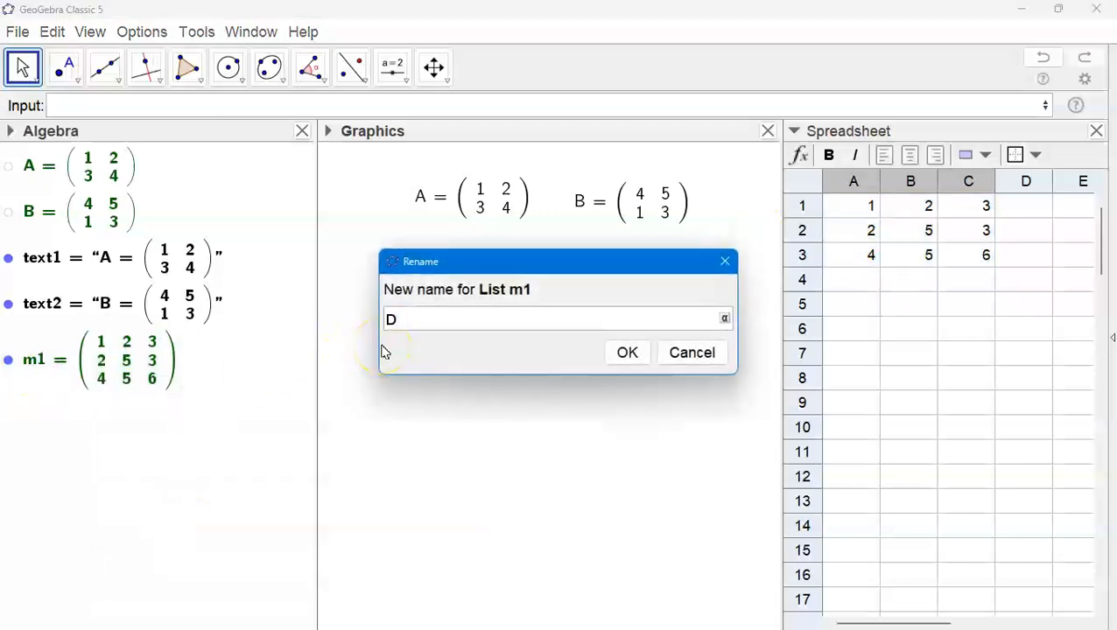
type("D")
left_click(626, 352)
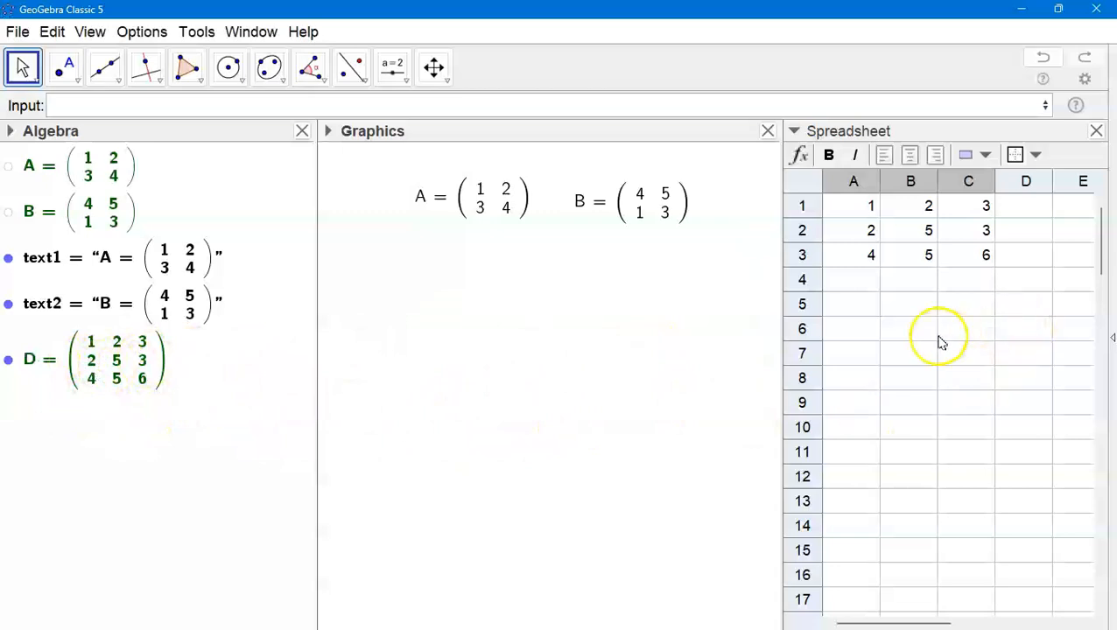
Step: Change the spreadsheet values to -4 in A1, -1 in C2, 2 in B3 and 0 in C3
left_click(882, 215)
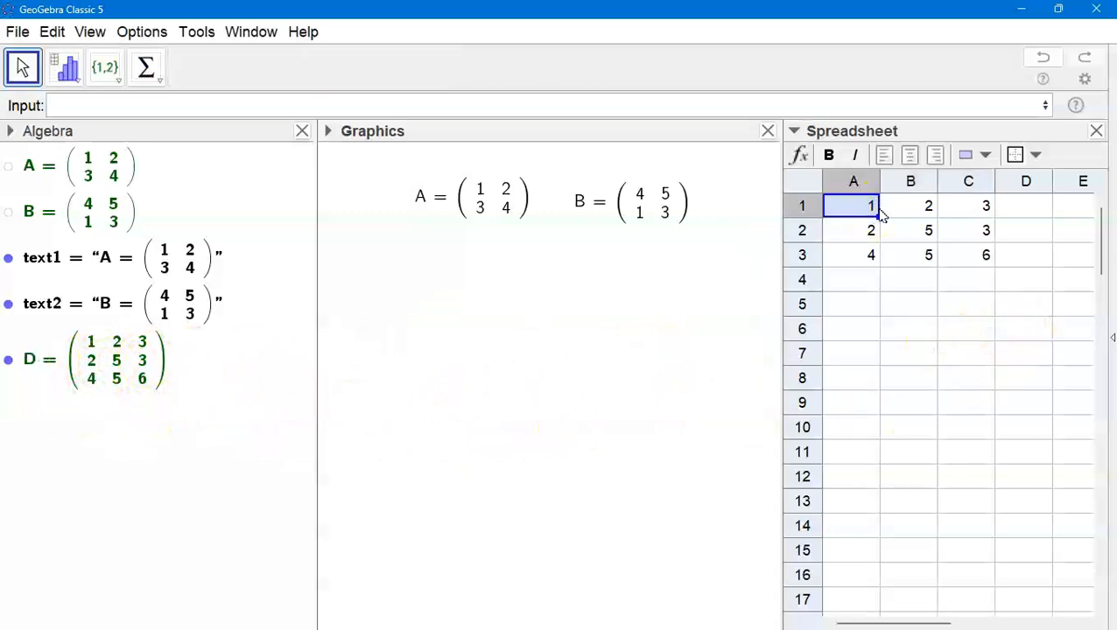
type("-4")
left_click(974, 231)
type("-1")
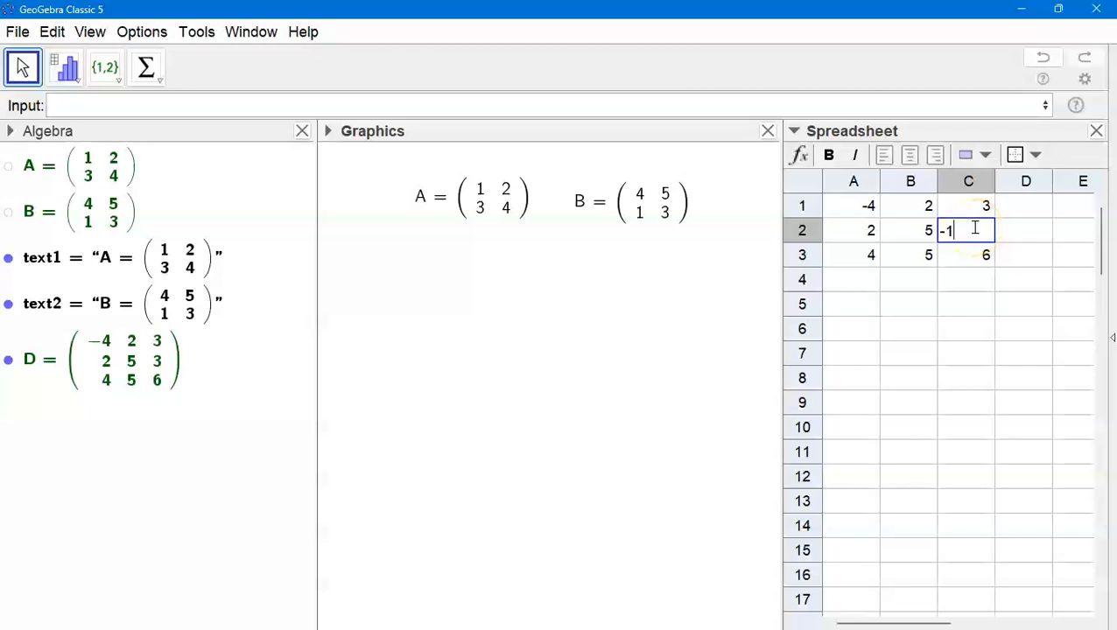
left_click(903, 258)
type("2")
left_click(978, 257)
type("0")
left_click(980, 284)
Step: Create another matrix from the edited spreadsheet range A1:C3
left_click(833, 215)
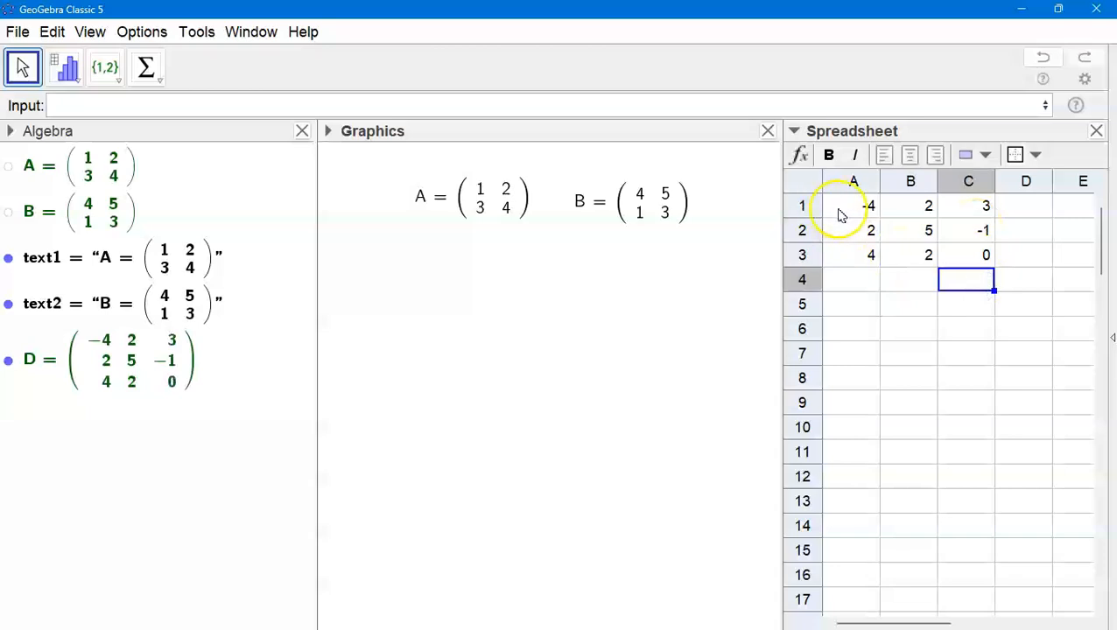
left_click_drag(847, 210, 951, 259)
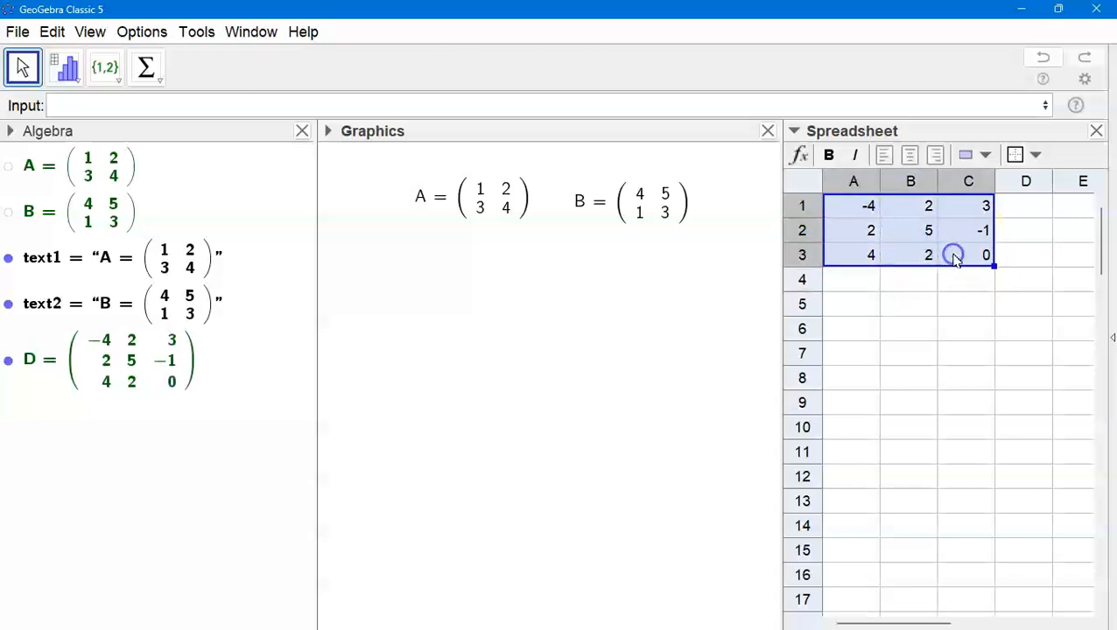
right_click(905, 239)
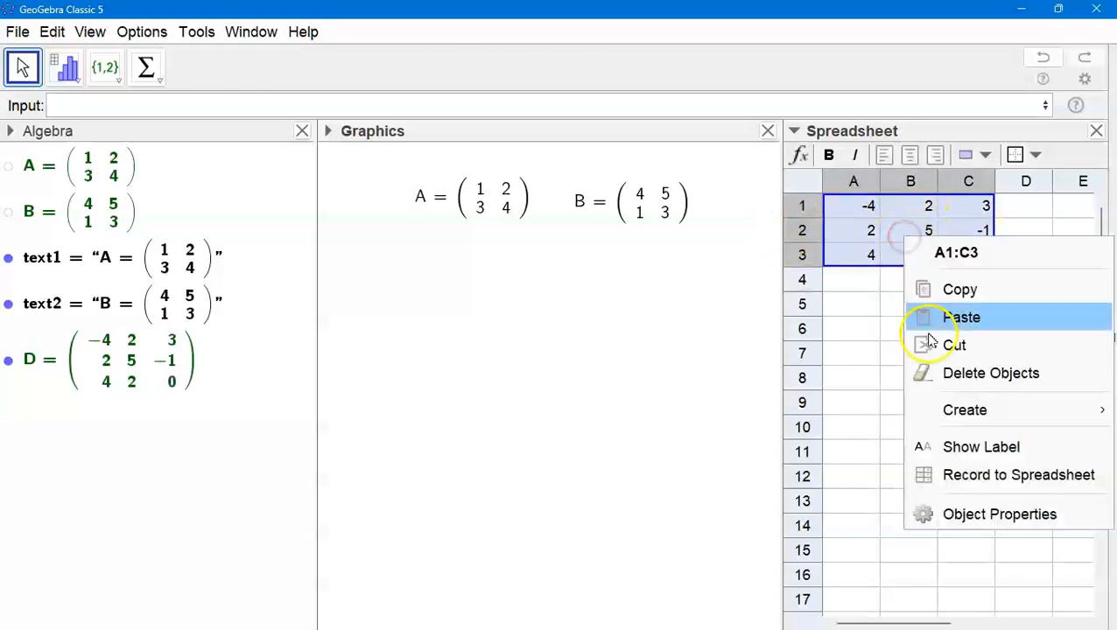
mouse_move(955, 412)
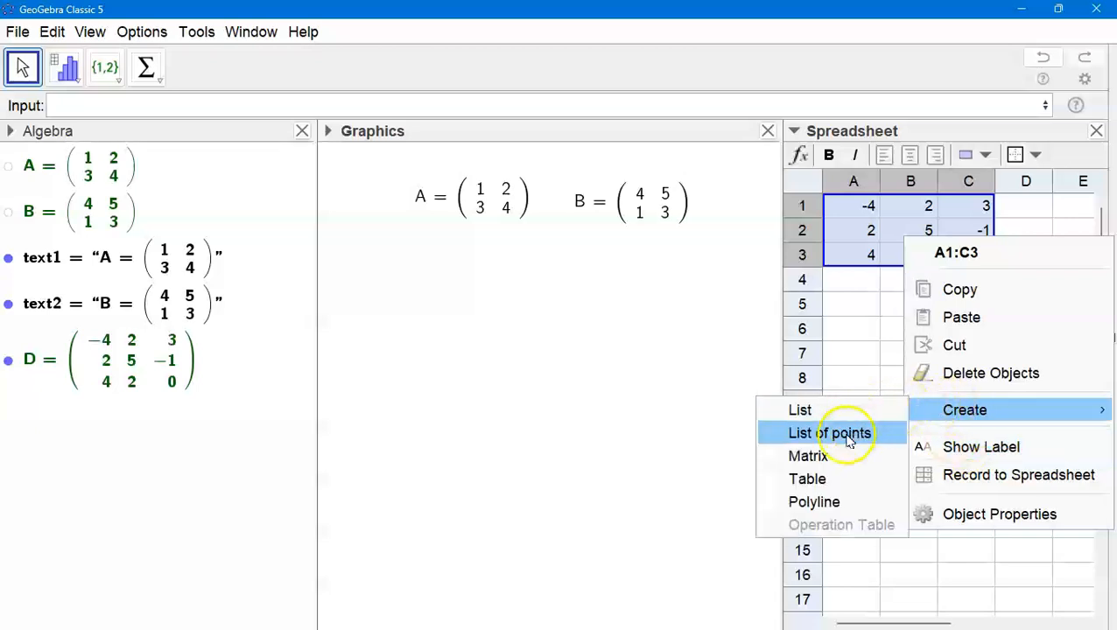
left_click(819, 464)
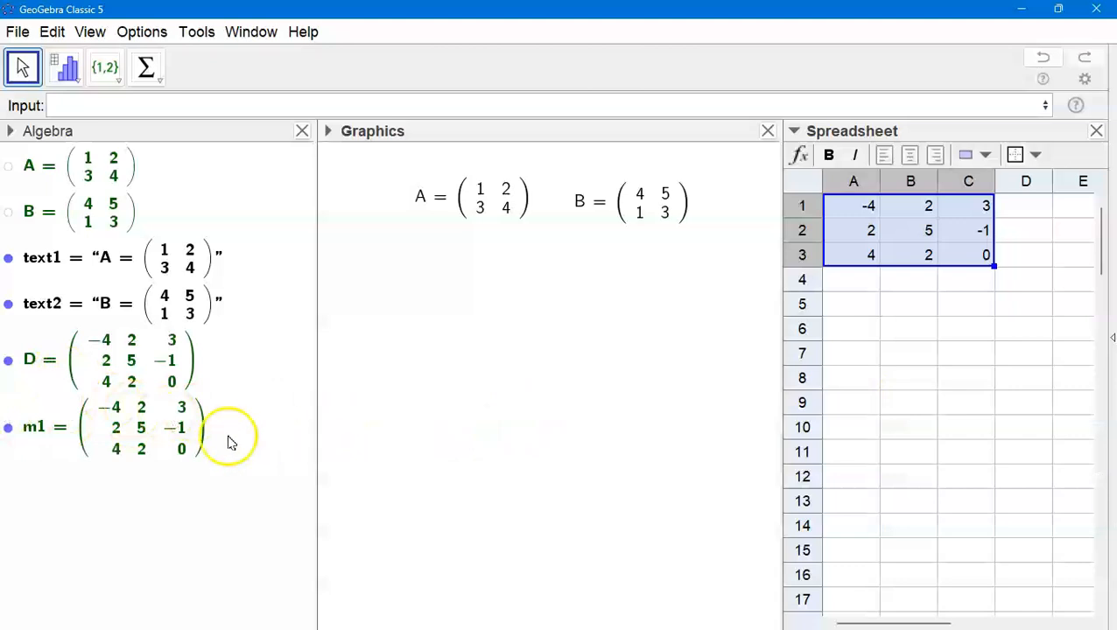
Step: Rename the second 3×3 matrix built from the spreadsheet, m1, to E
right_click(91, 427)
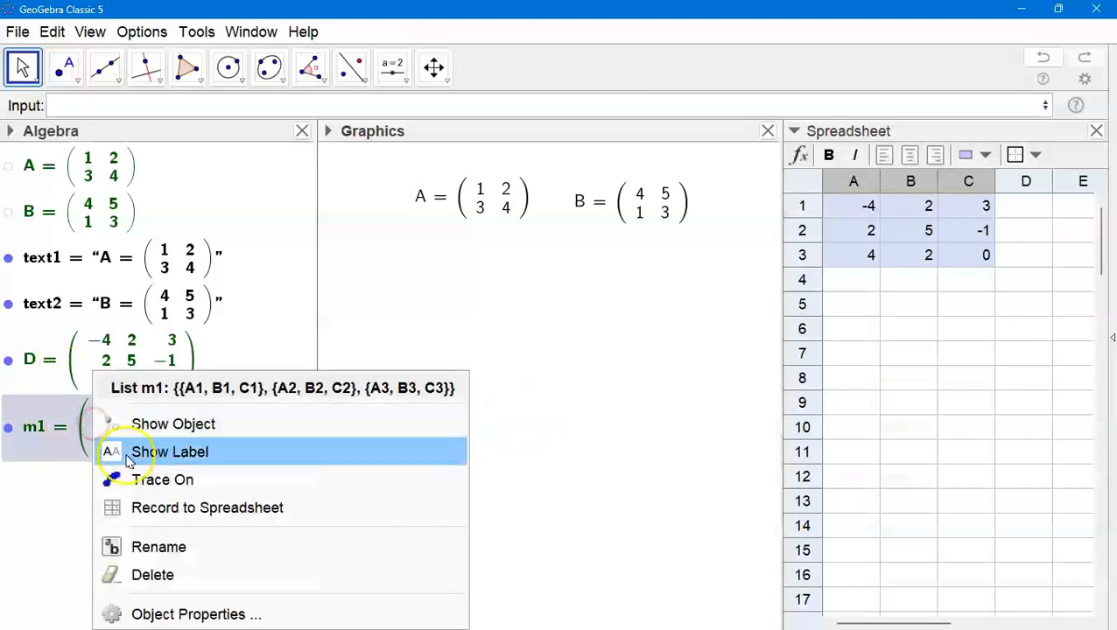
left_click(110, 546)
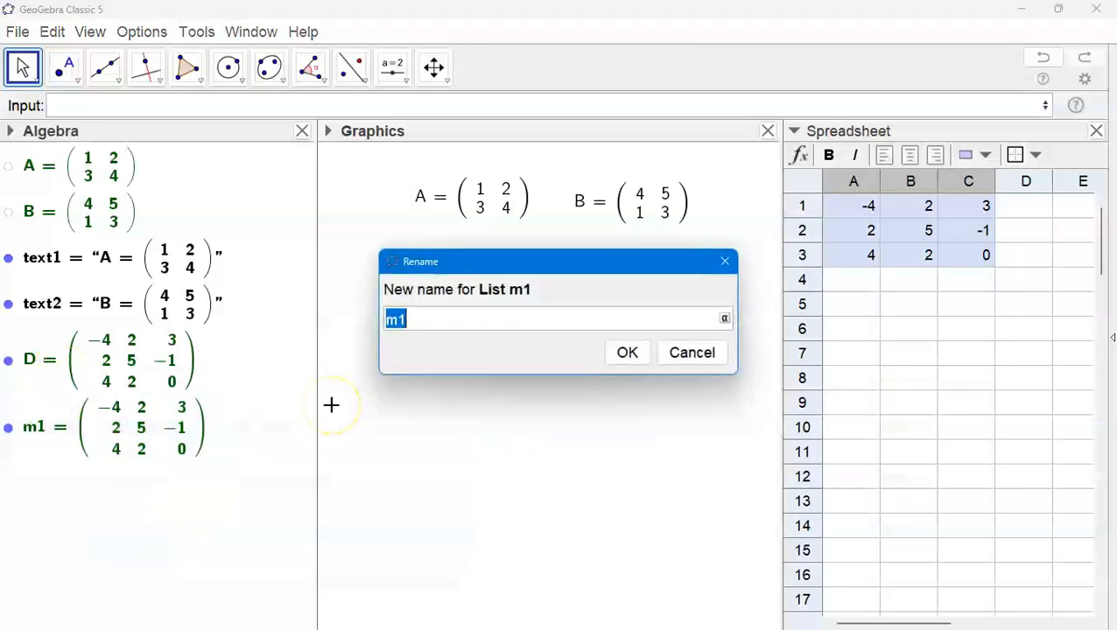
type("E")
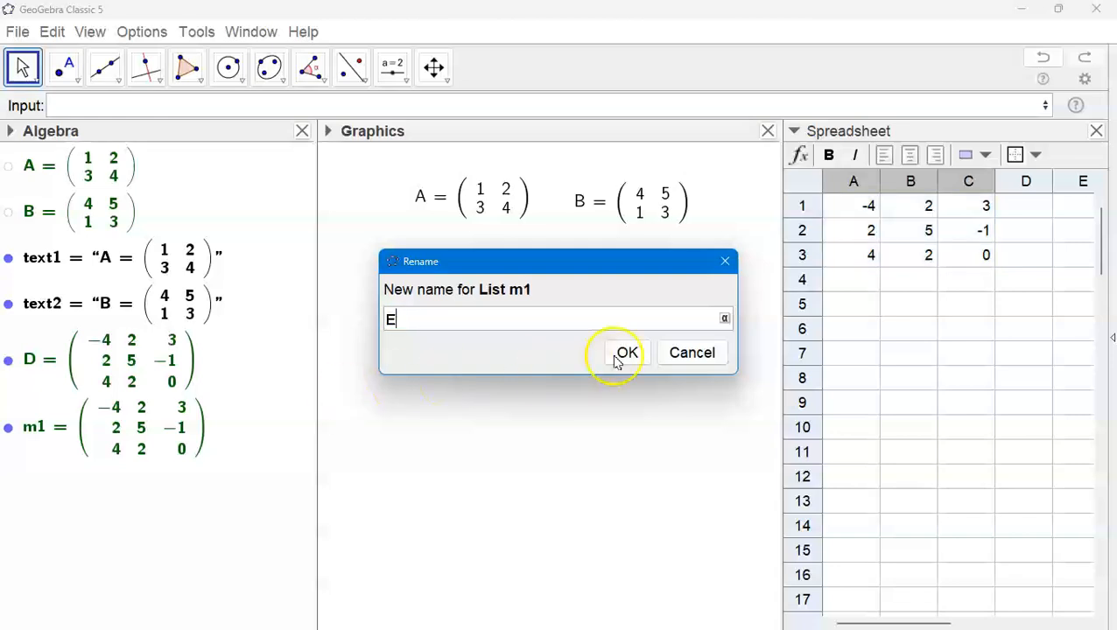
left_click(620, 352)
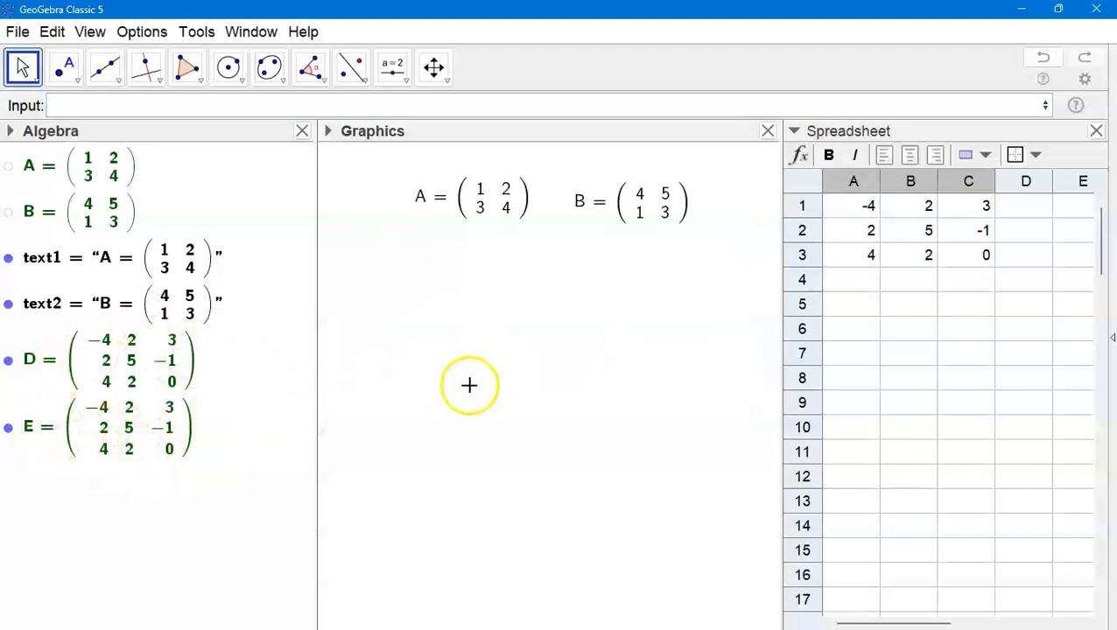
Step: Close the Spreadsheet view and place matrices D and E side by side below A and B in the Graphics view
left_click(1095, 132)
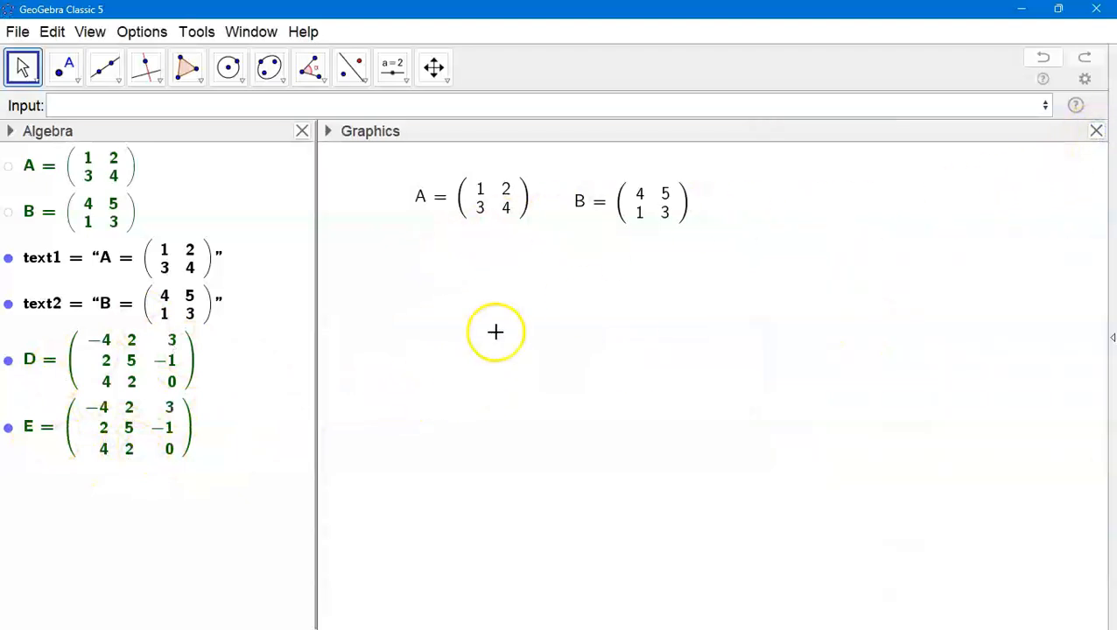
left_click_drag(96, 365, 409, 272)
left_click_drag(475, 283, 480, 295)
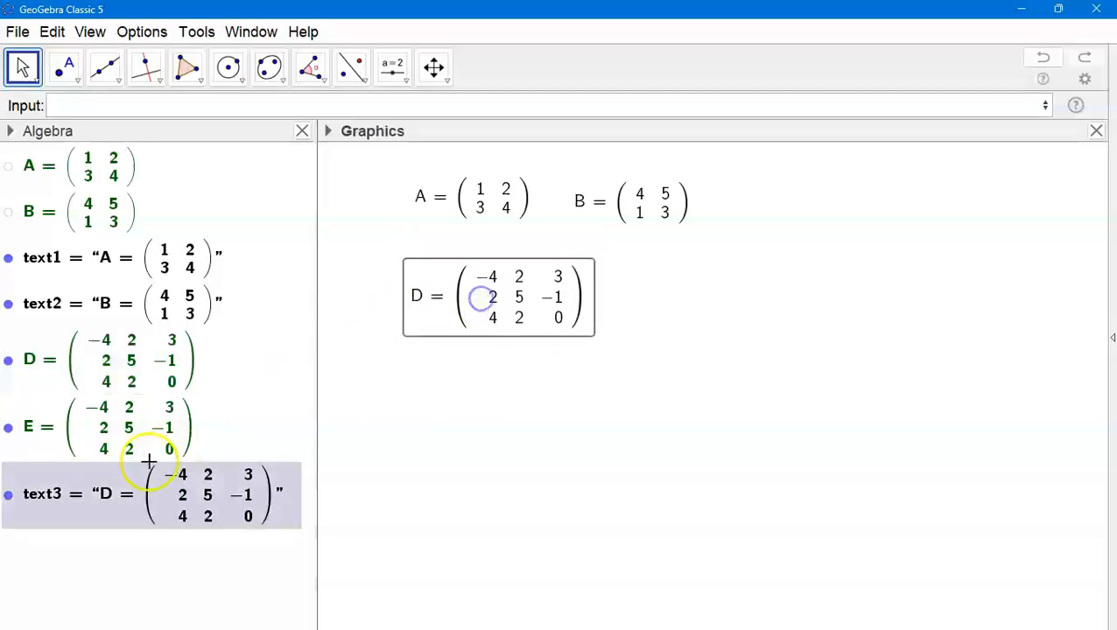
left_click_drag(133, 426, 623, 244)
left_click_drag(703, 236, 701, 299)
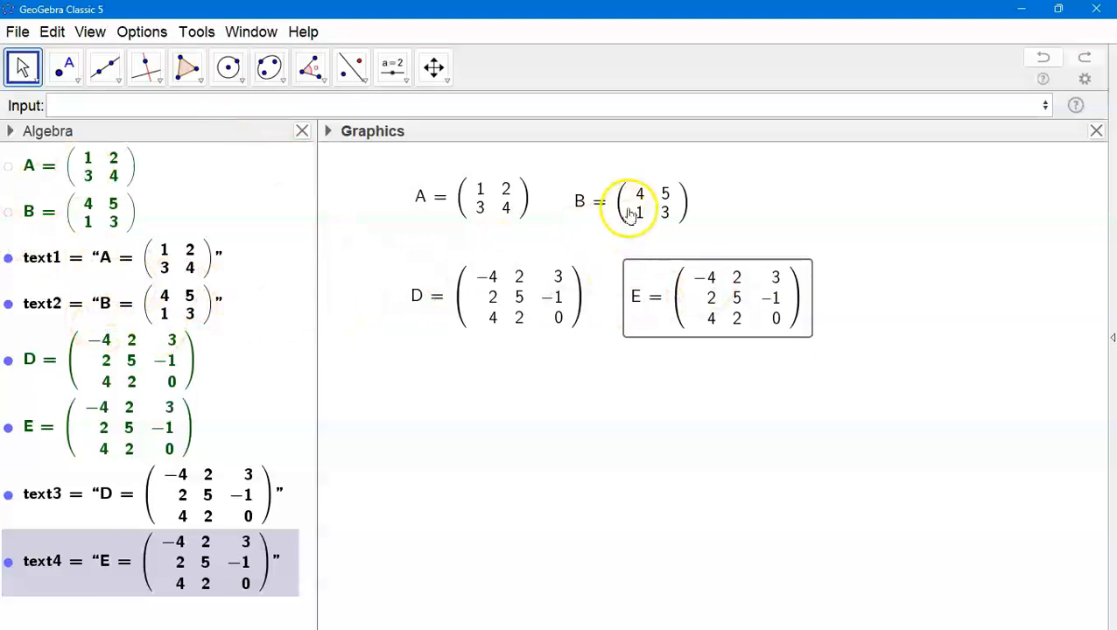
Step: Adjust the layout of the matrix texts in Graphics, shifting A and B right and slightly up and D and E slightly down
left_click(667, 199)
left_click_drag(493, 198, 515, 191)
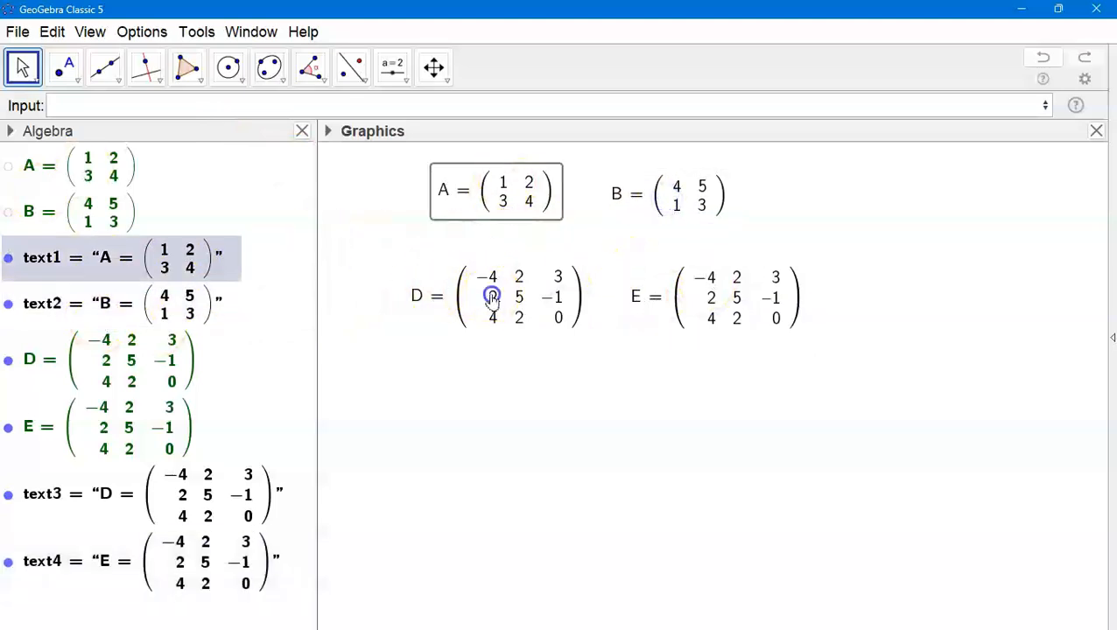
left_click_drag(491, 294, 482, 303)
left_click_drag(716, 308, 719, 312)
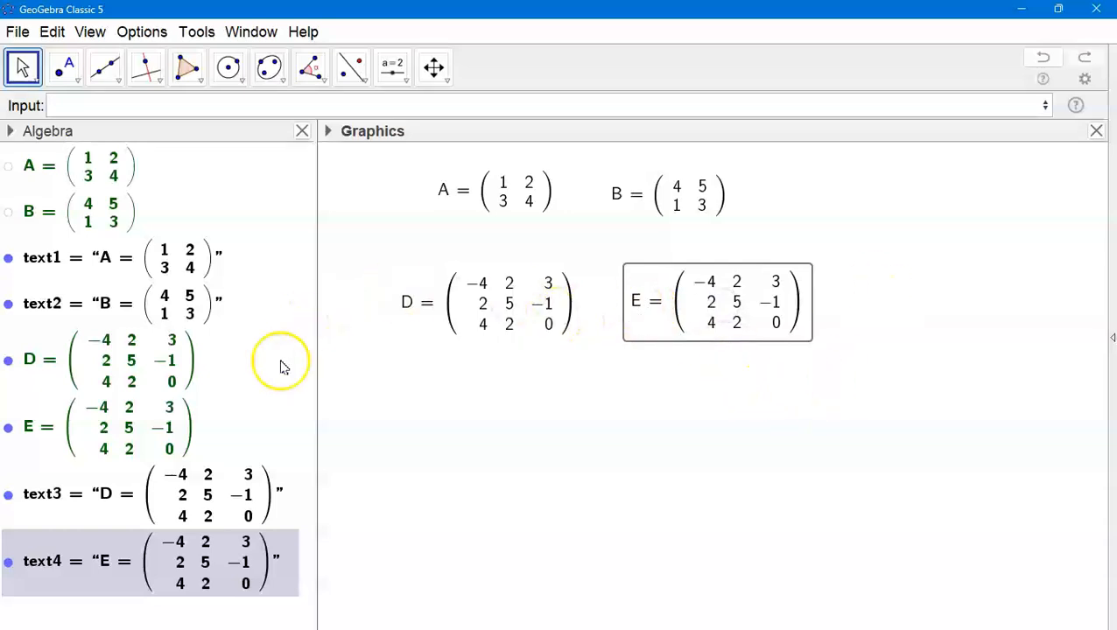
Step: Inspect the definitions of matrix B and matrix D to compare how each one is defined
double_click(98, 220)
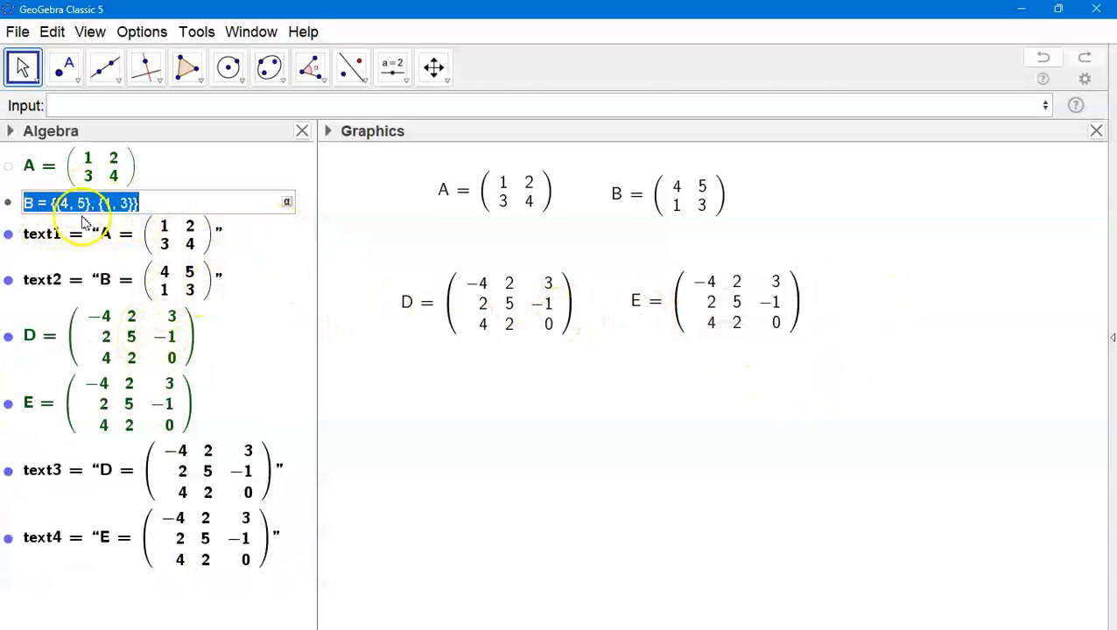
double_click(131, 349)
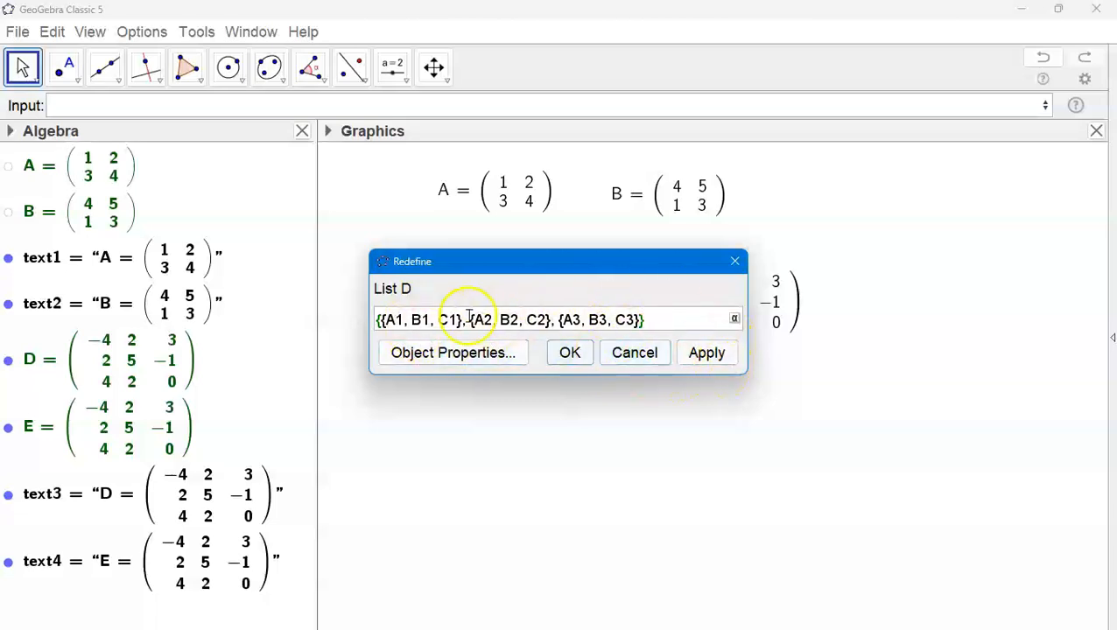
left_click(569, 357)
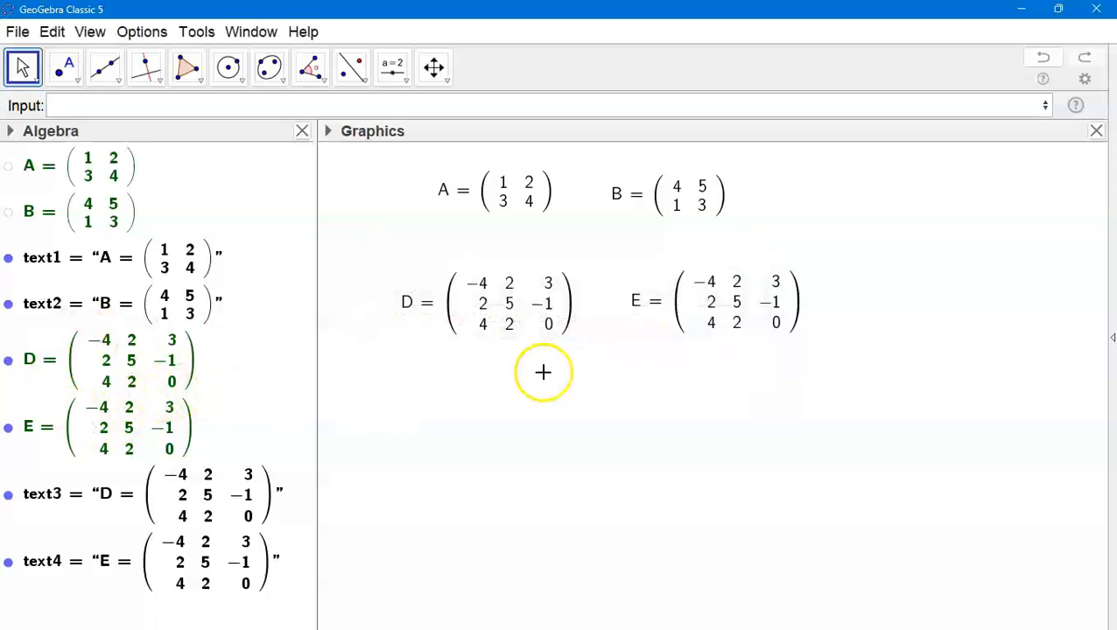